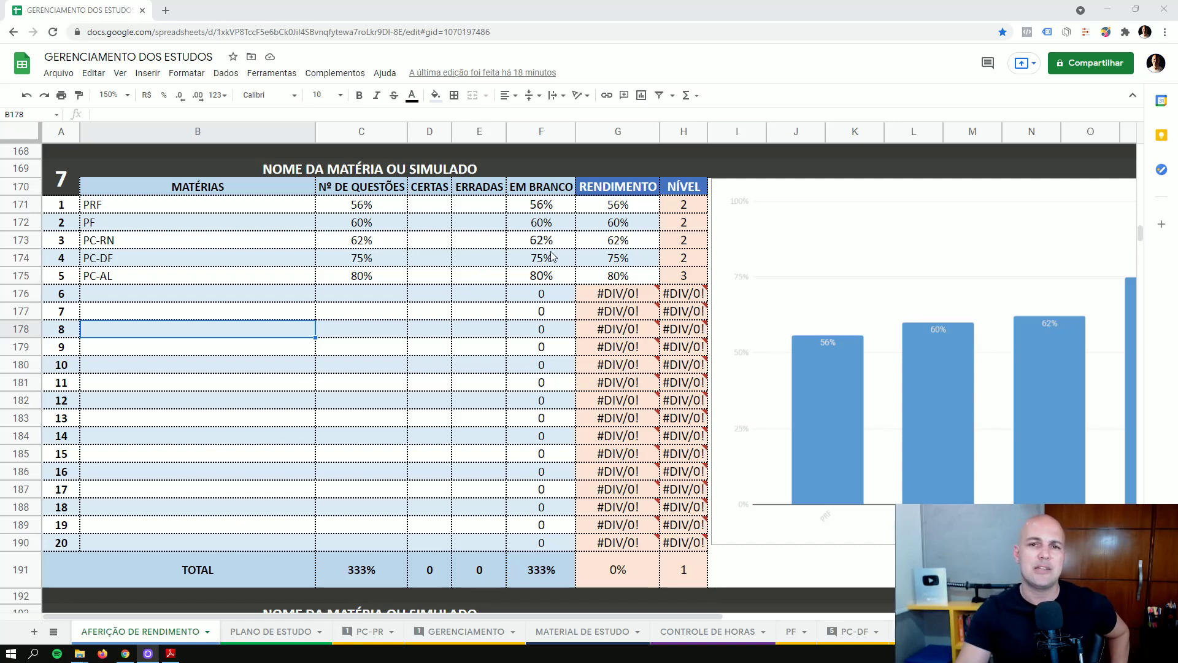
- Examine the exam names and score formulas in rows 171 to 175, along with the bar chart beside table 7
click(243, 274)
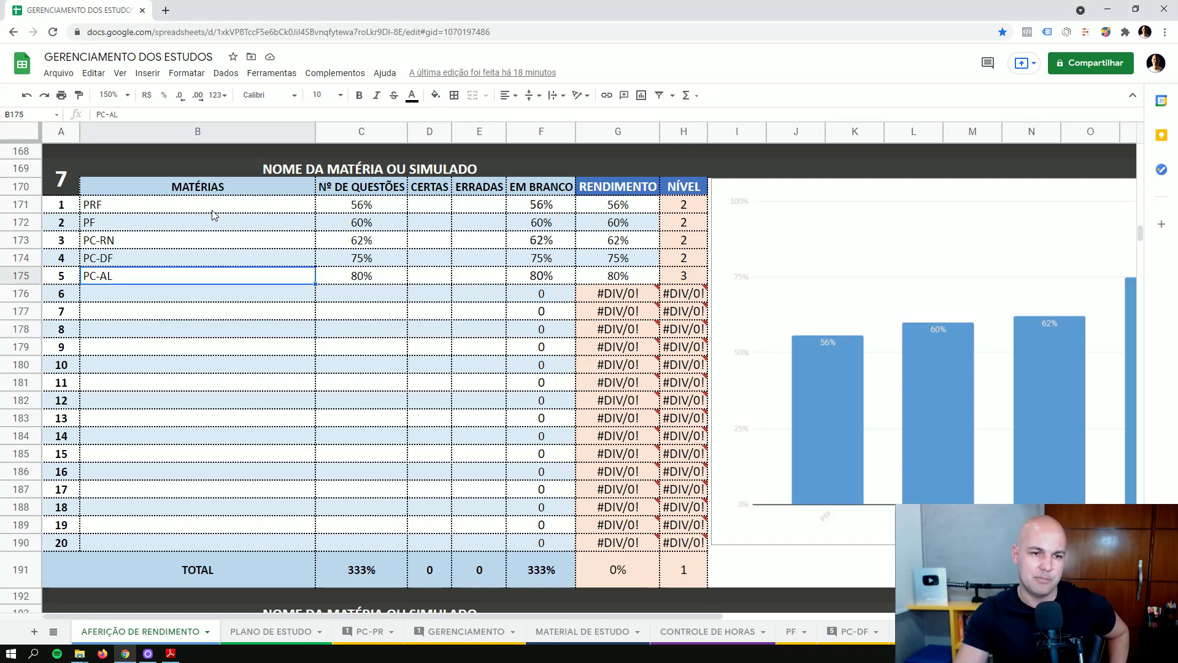
drag(213, 213, 226, 283)
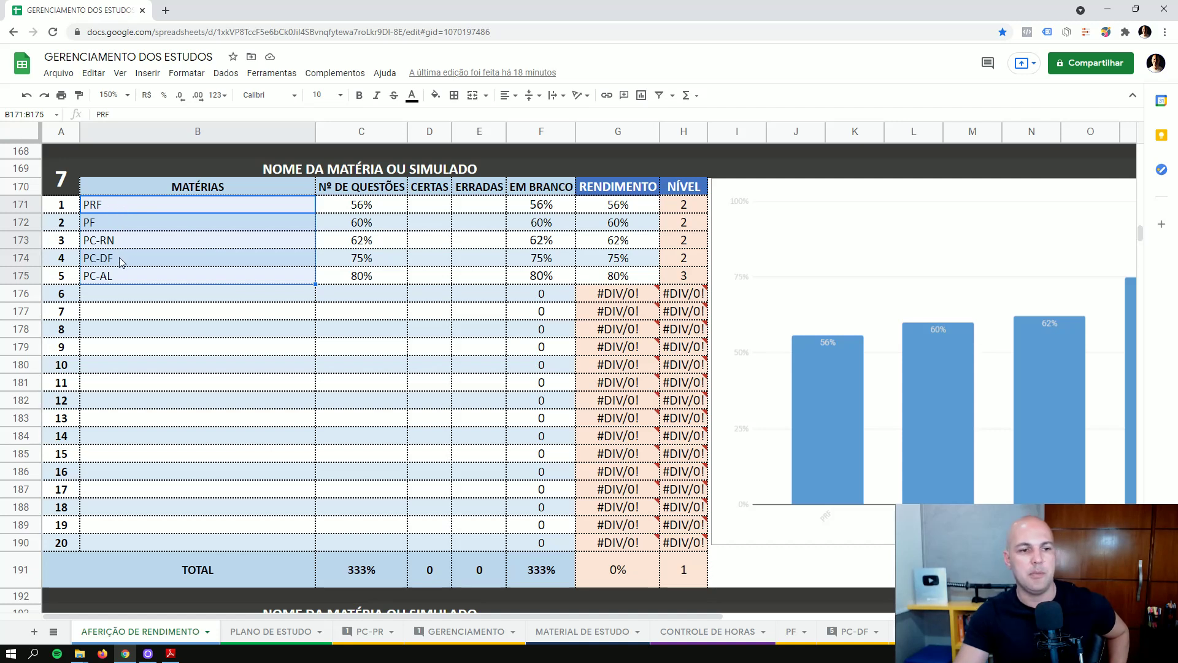
click(125, 281)
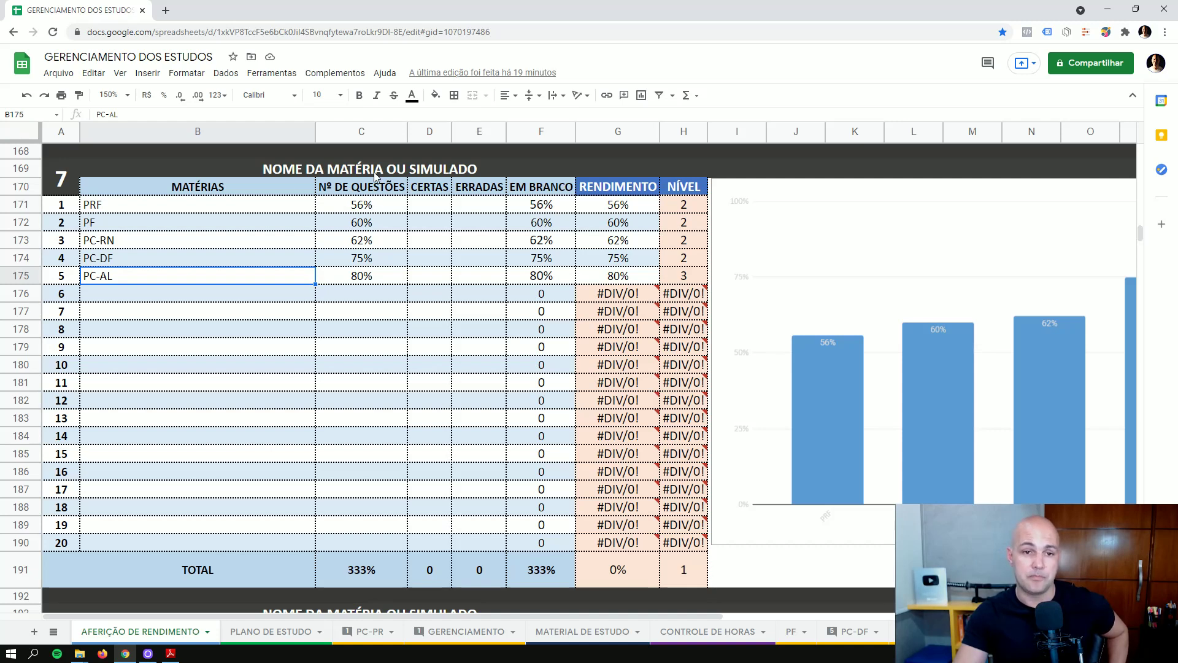
drag(380, 206, 382, 276)
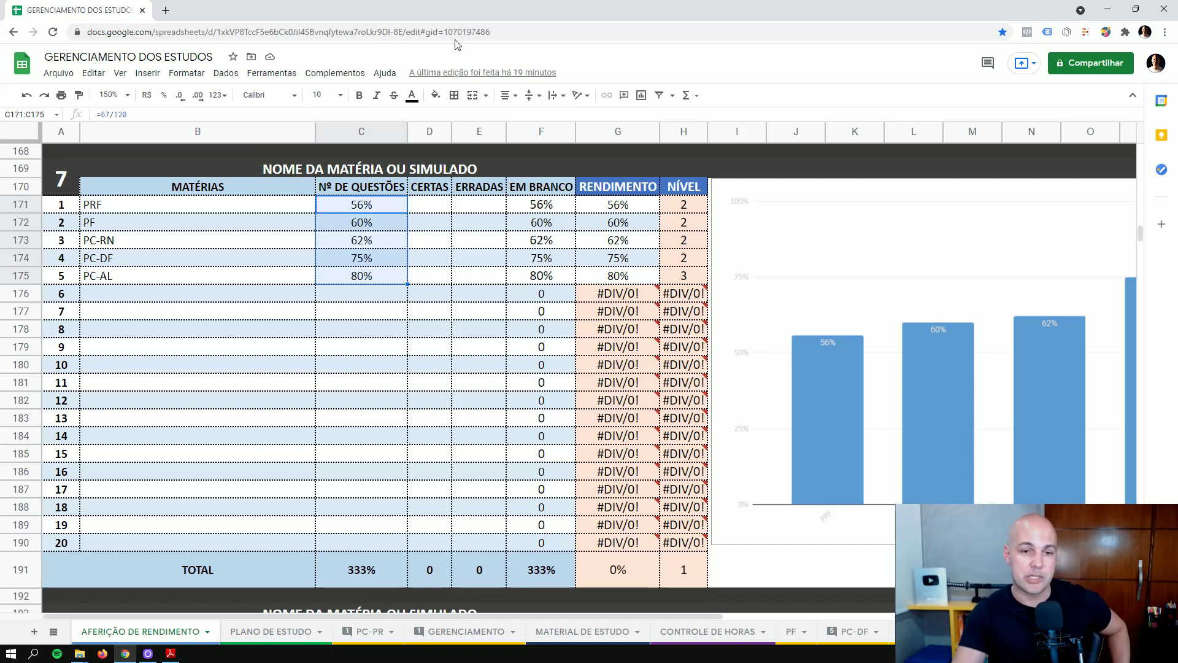
click(383, 229)
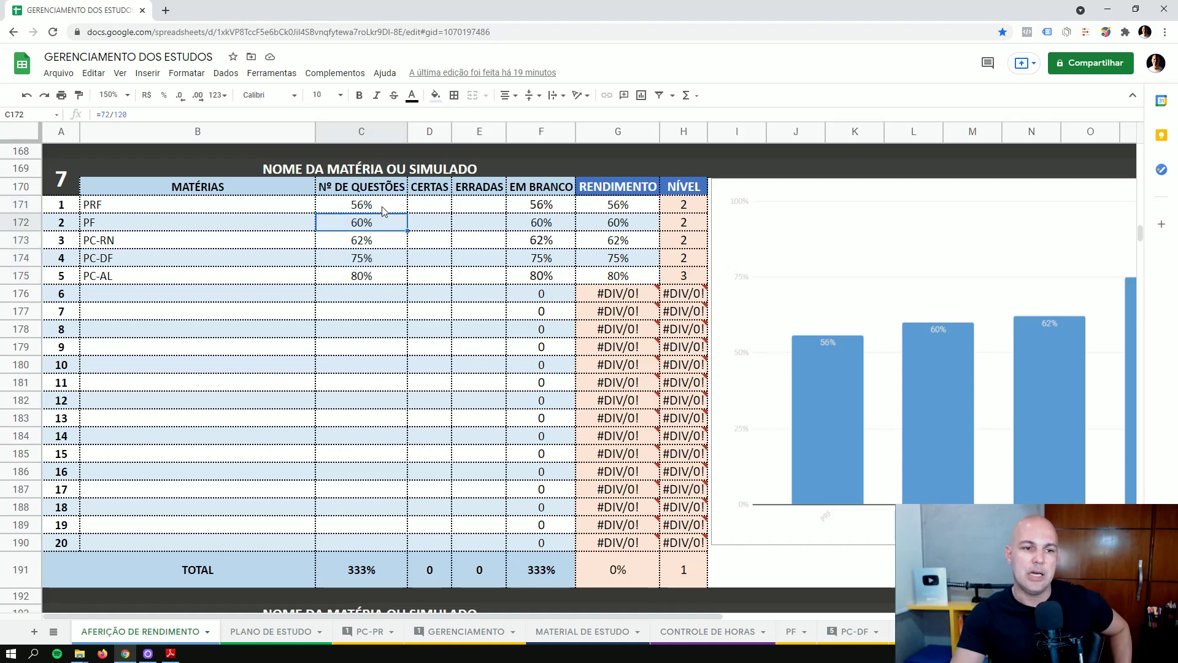
click(384, 210)
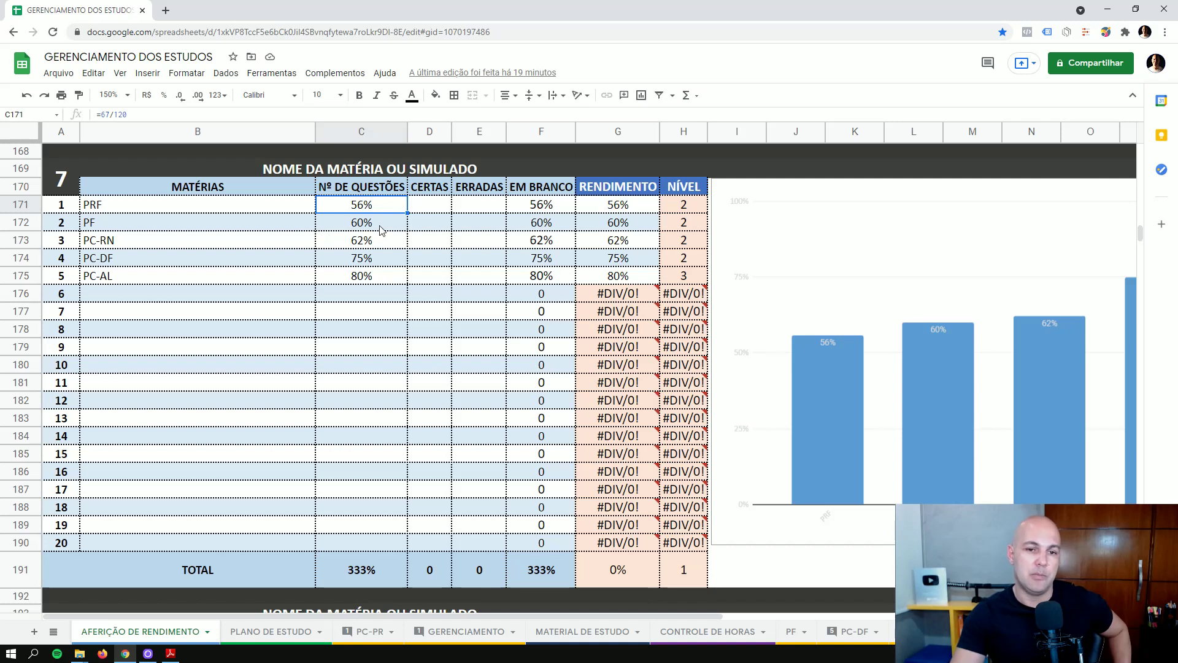
click(380, 229)
click(385, 244)
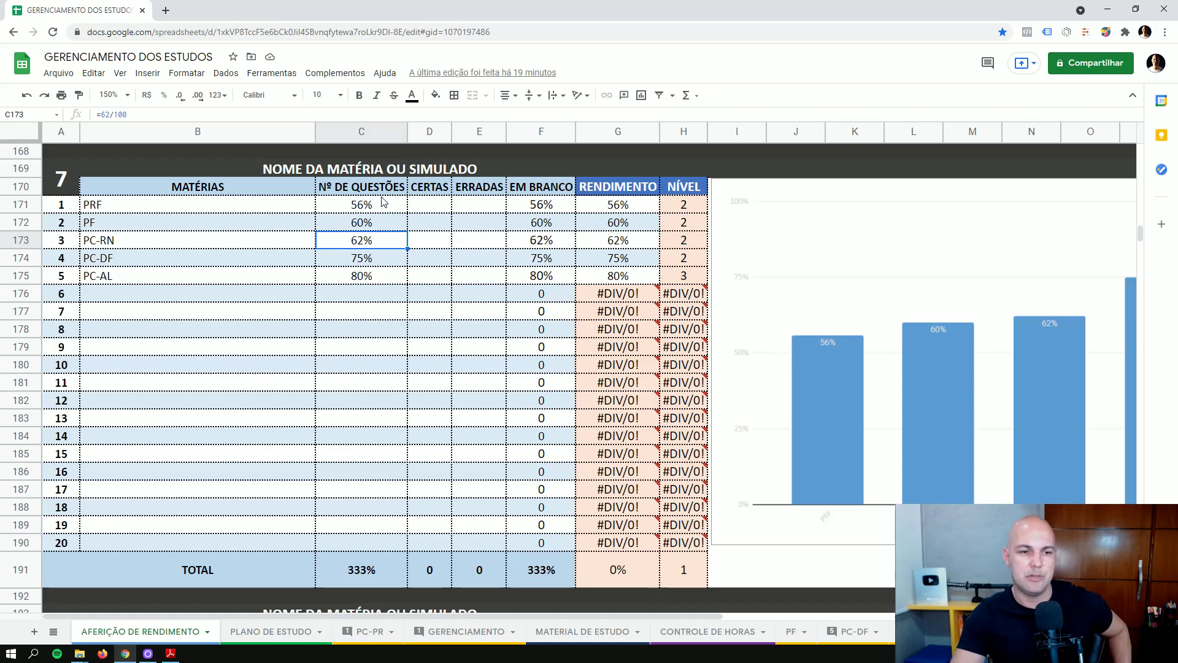
click(248, 282)
click(361, 279)
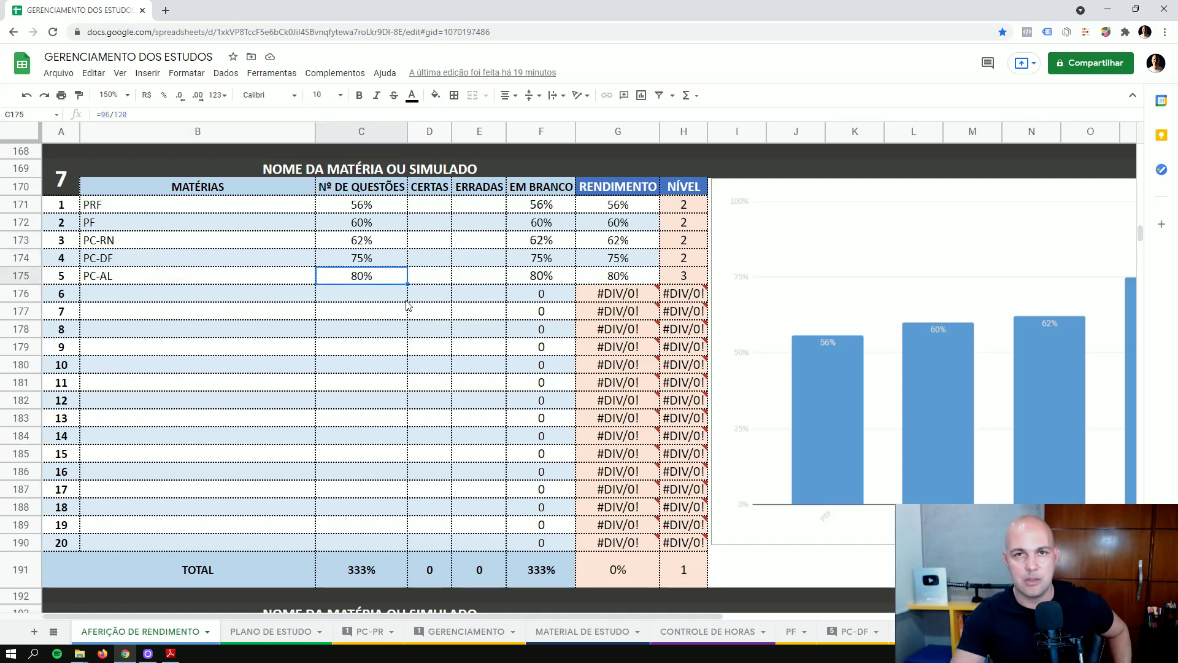
click(372, 263)
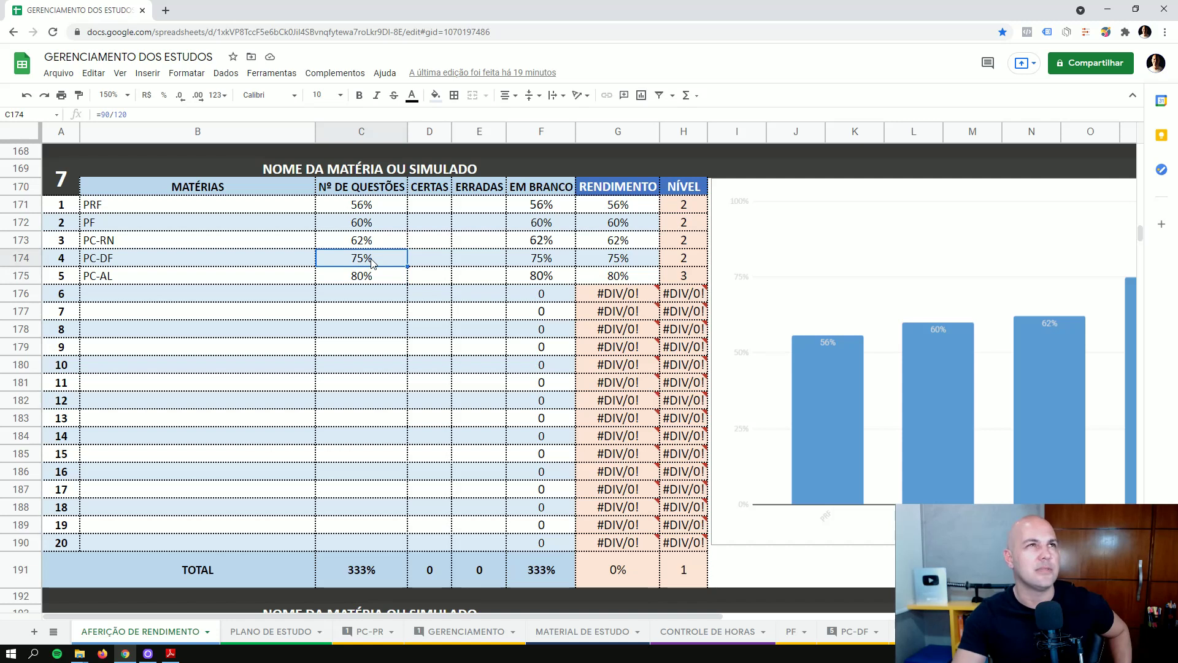
click(374, 291)
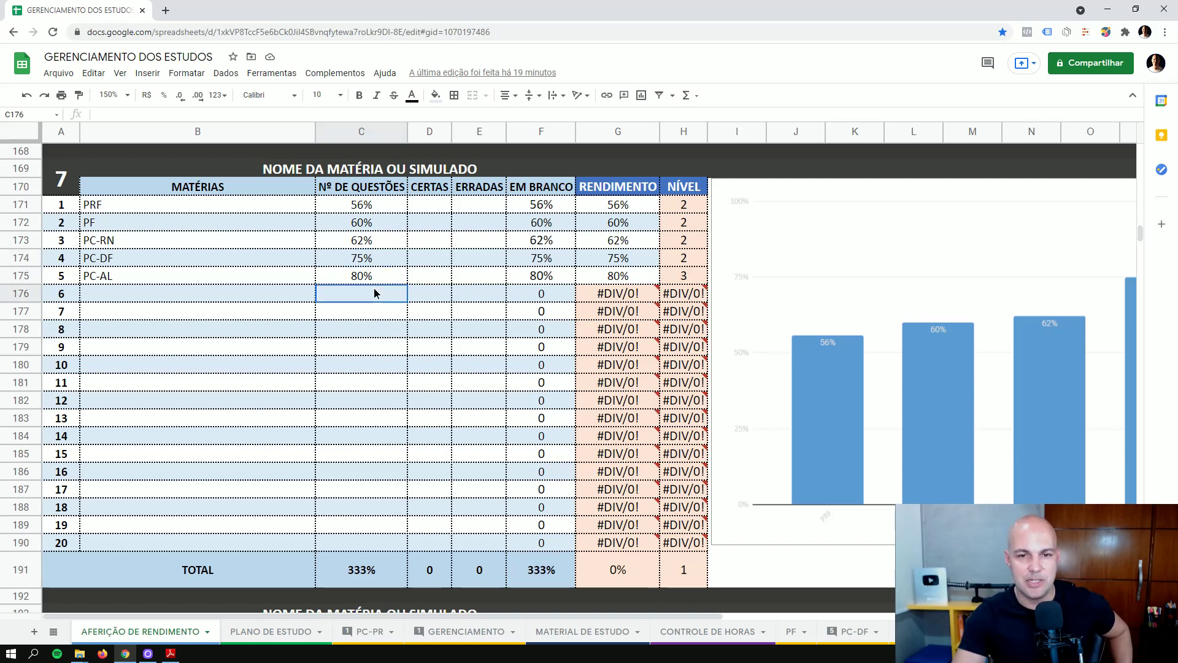
drag(387, 210, 379, 277)
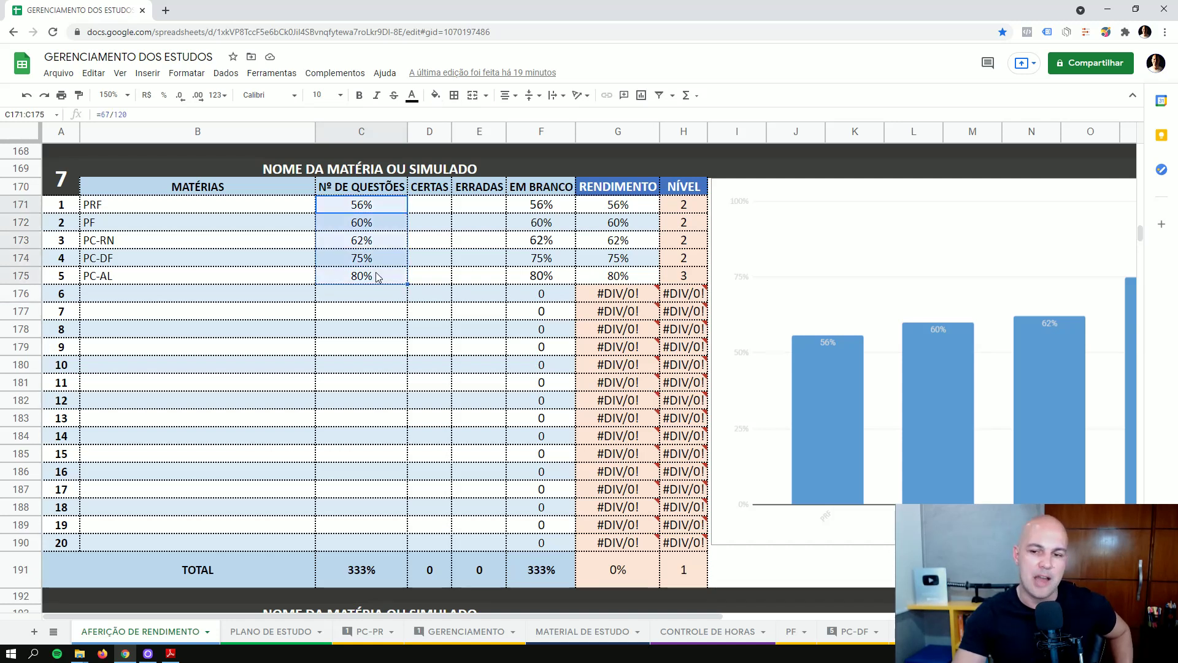
drag(733, 614, 954, 615)
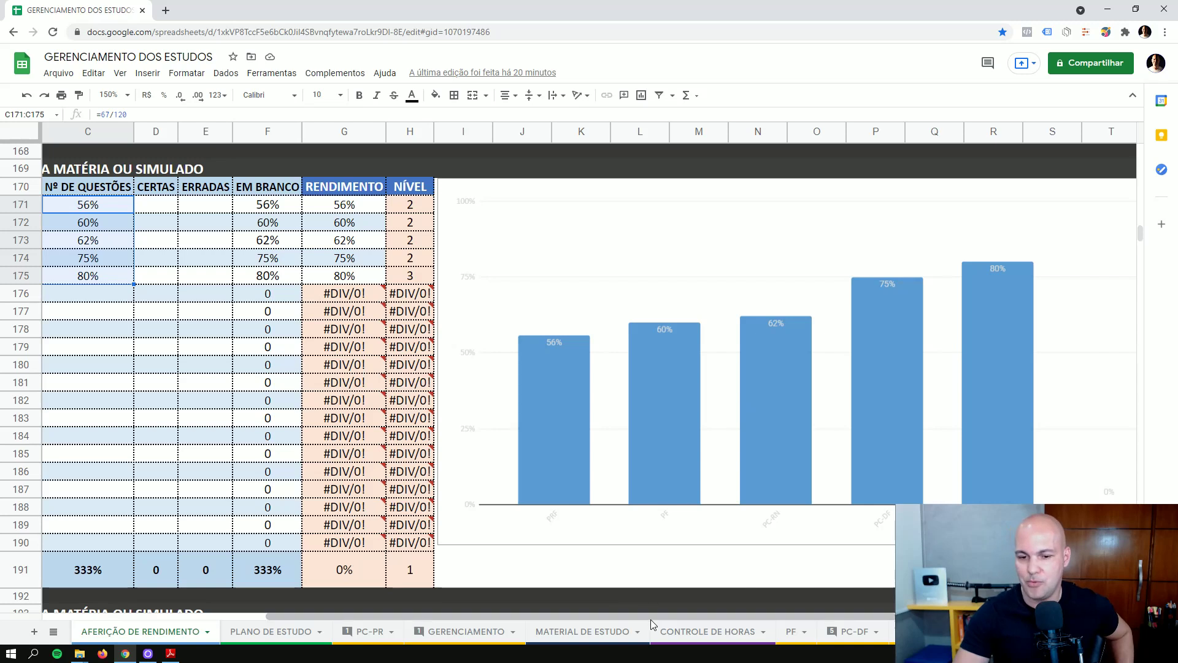
drag(649, 617, 289, 386)
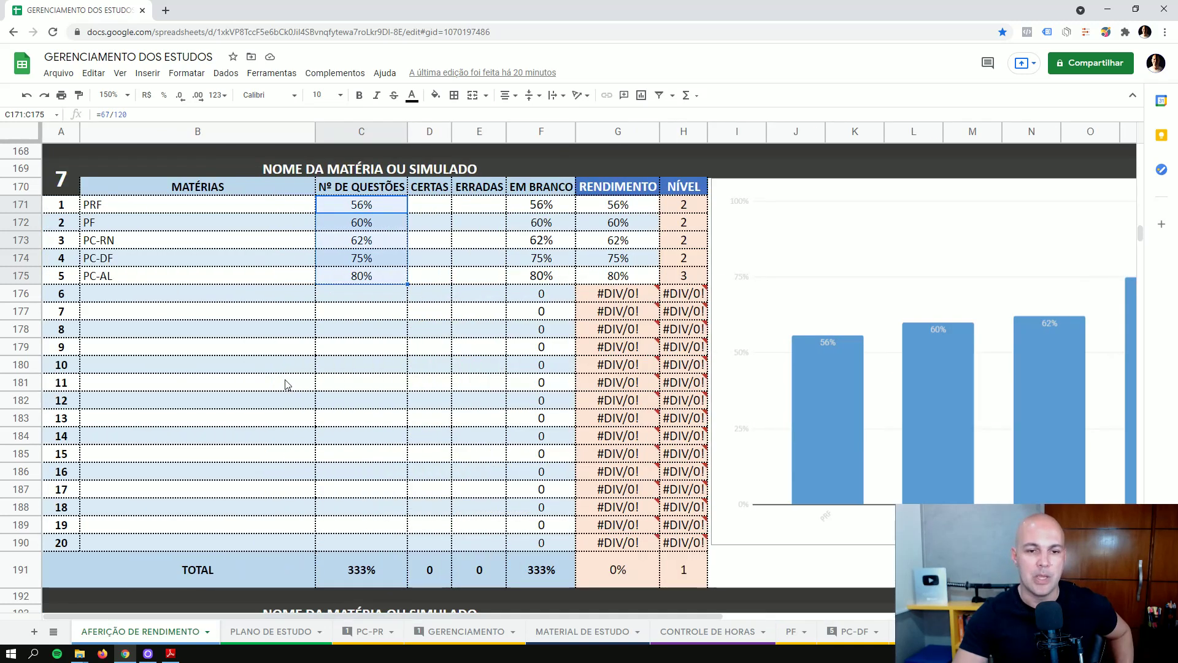
click(292, 366)
click(149, 254)
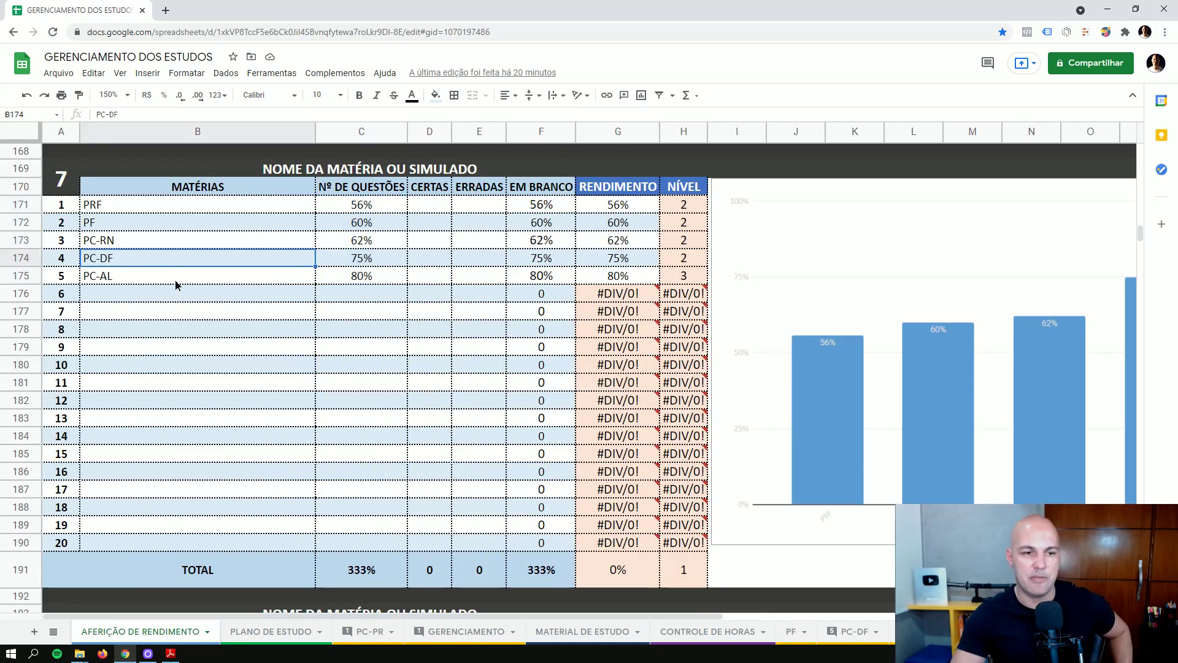
click(174, 279)
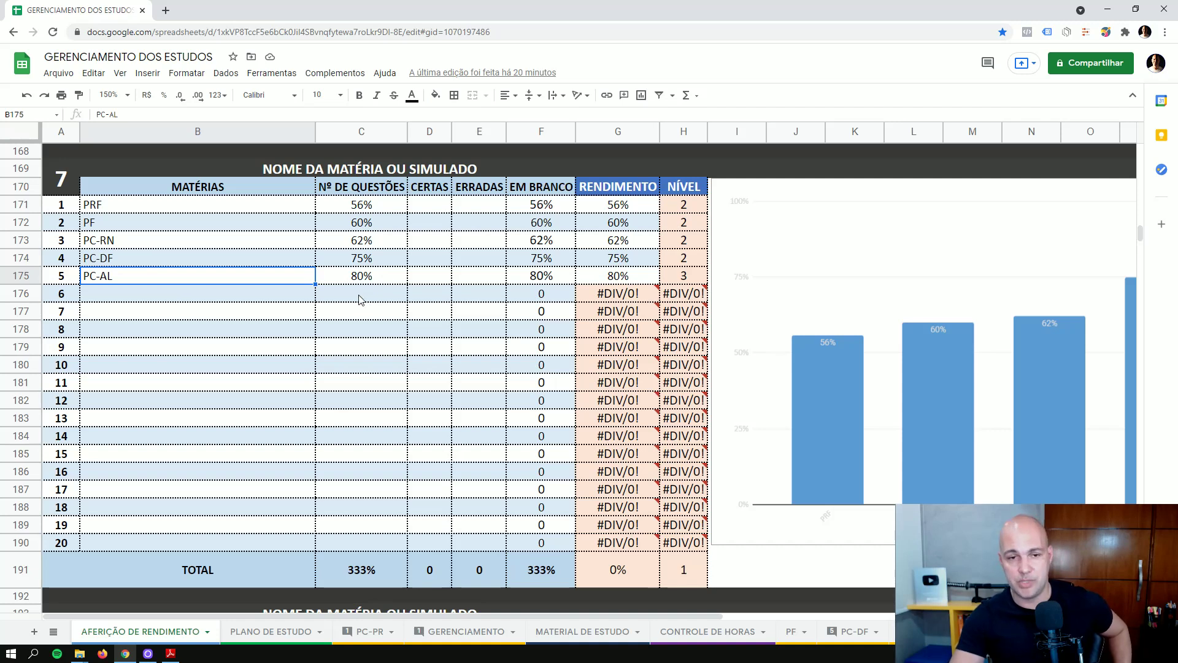
- Enter 90% as the sixth exam's score in cell C176
click(290, 296)
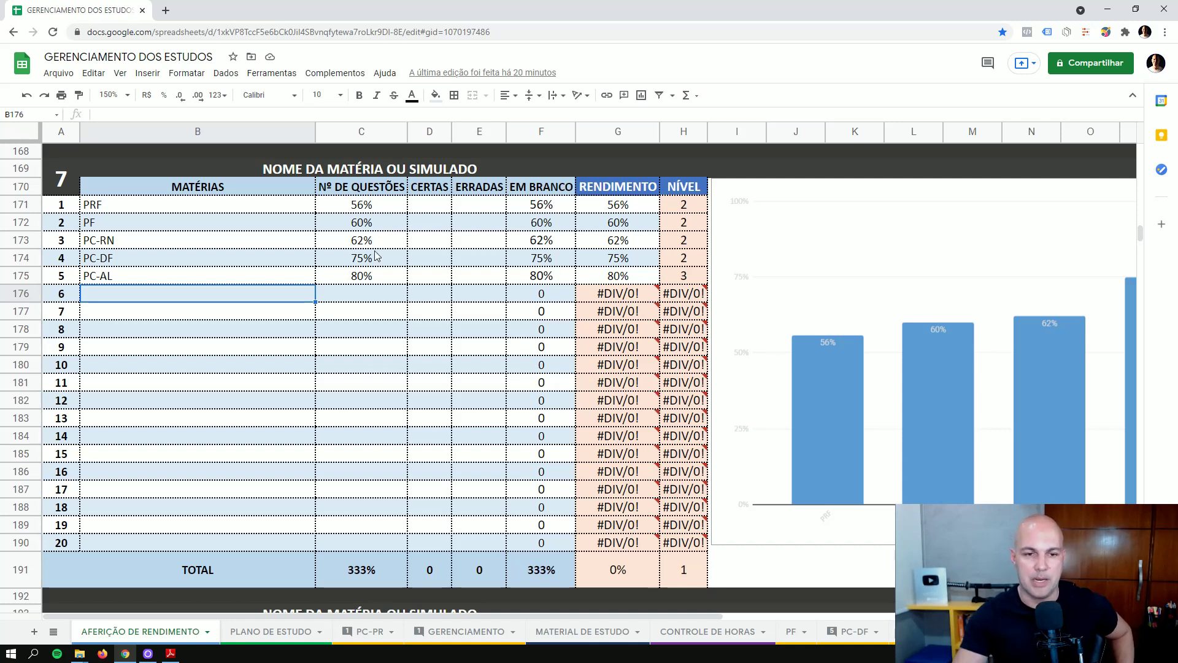
click(384, 298)
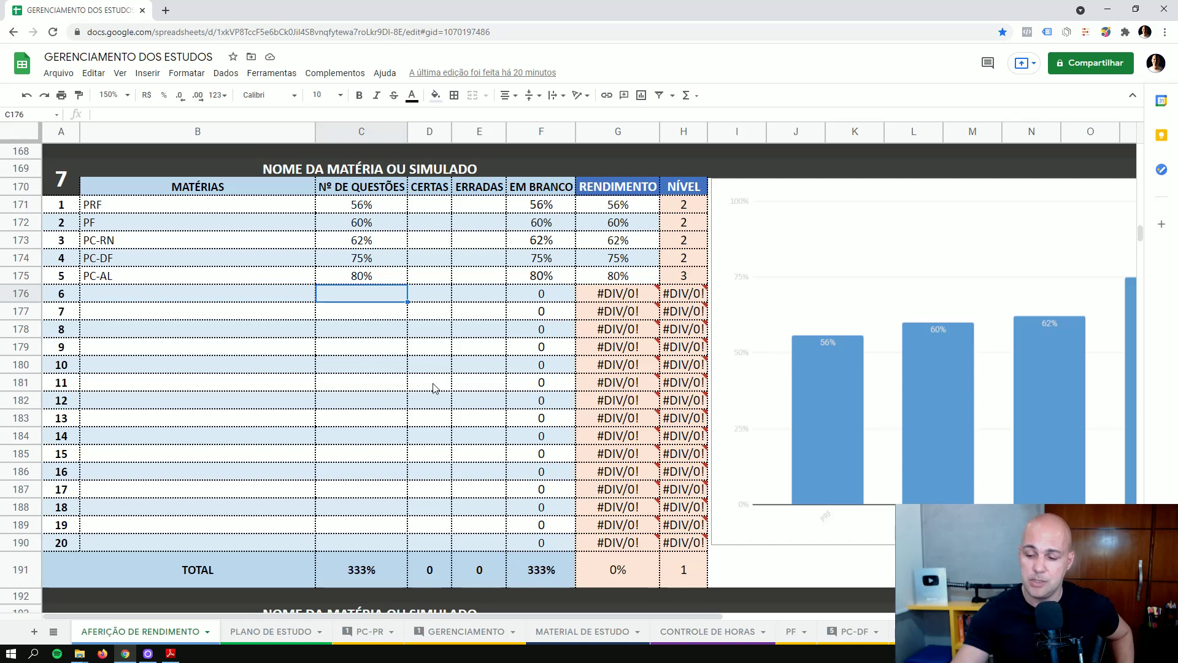
text(900)
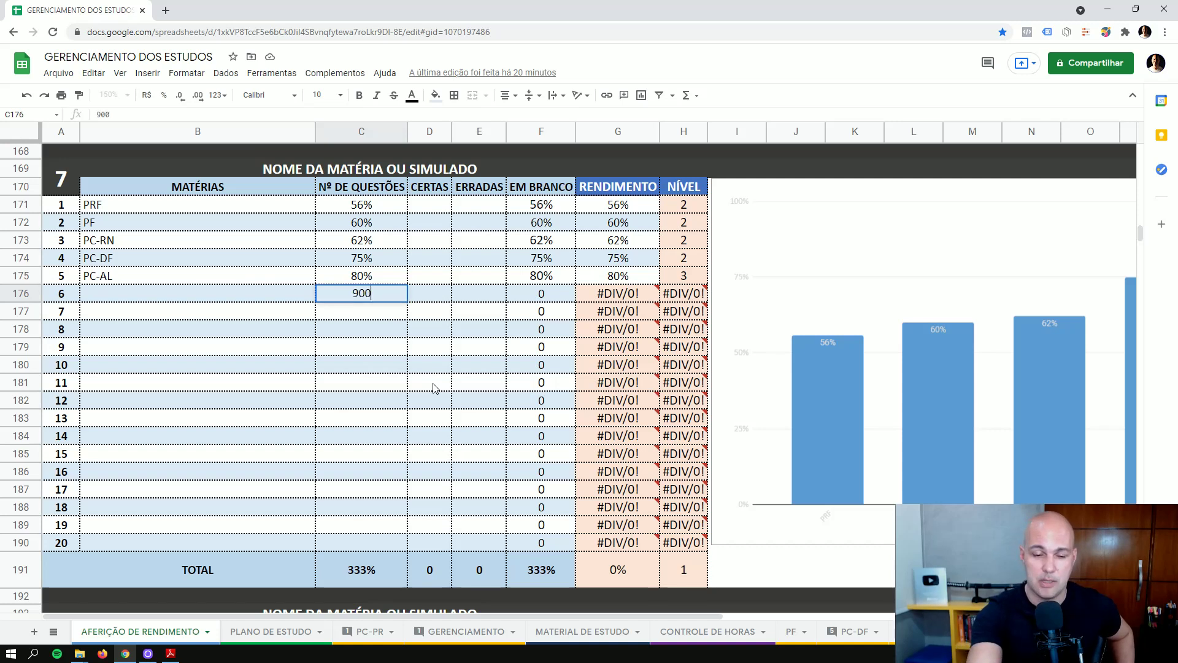
key(BackSpace)
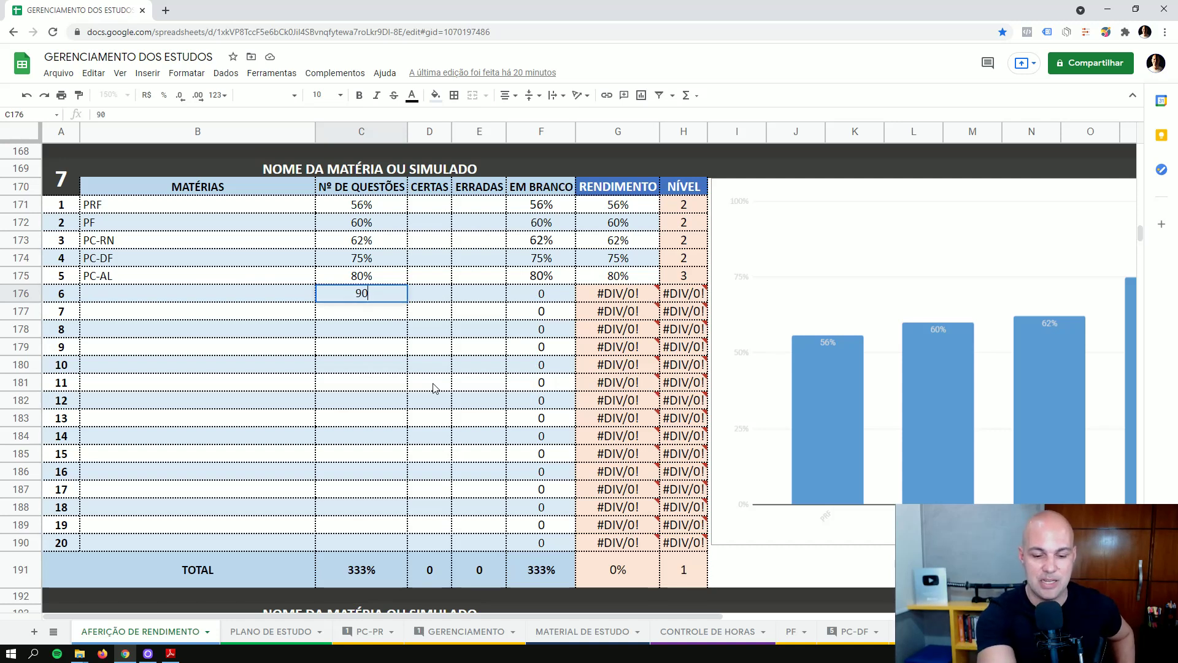
text(%)
key(Return)
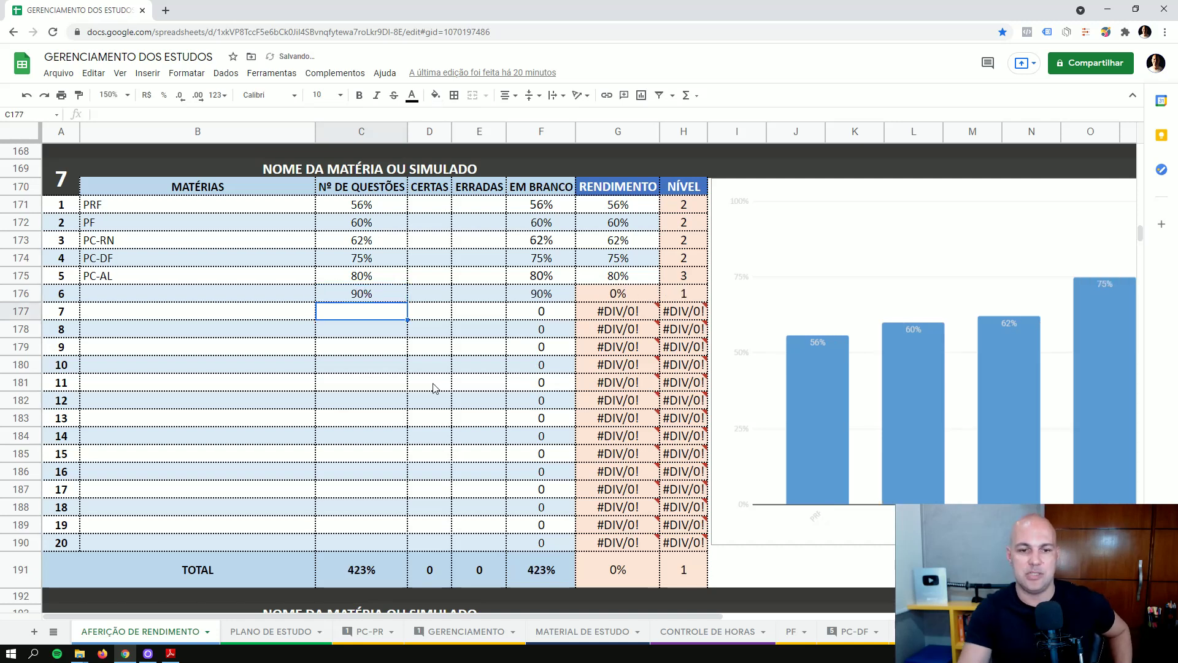
click(382, 297)
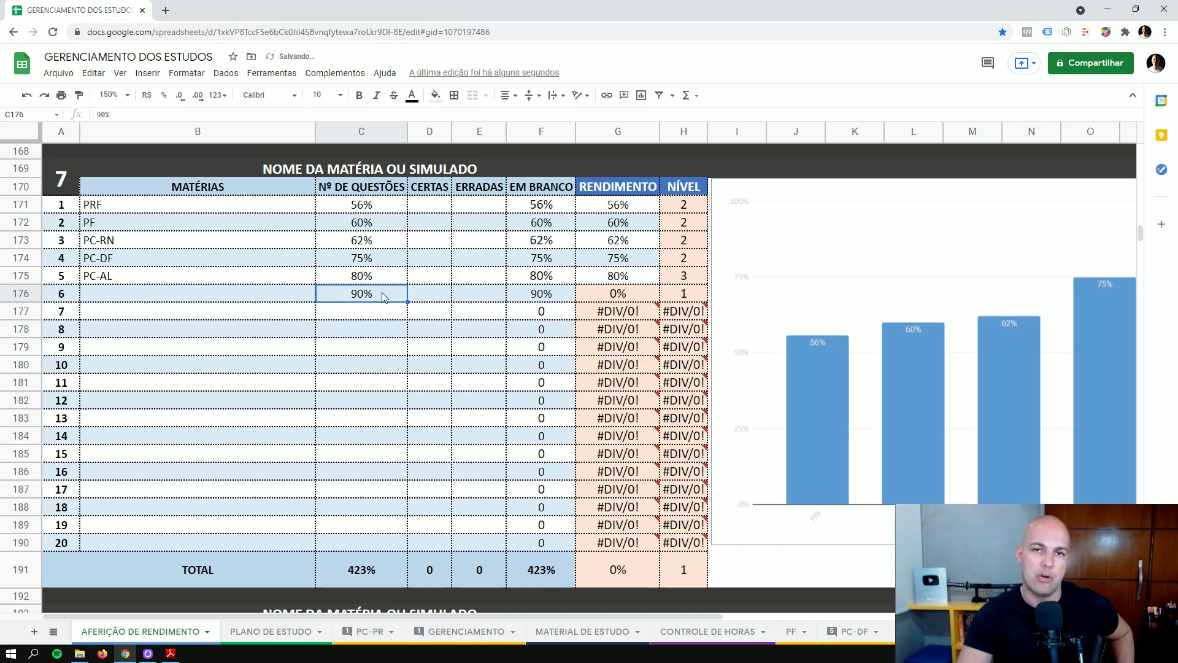
- Name the sixth entry PC-PR in the MATÉRIAS column, cell B176
click(290, 296)
text(p)
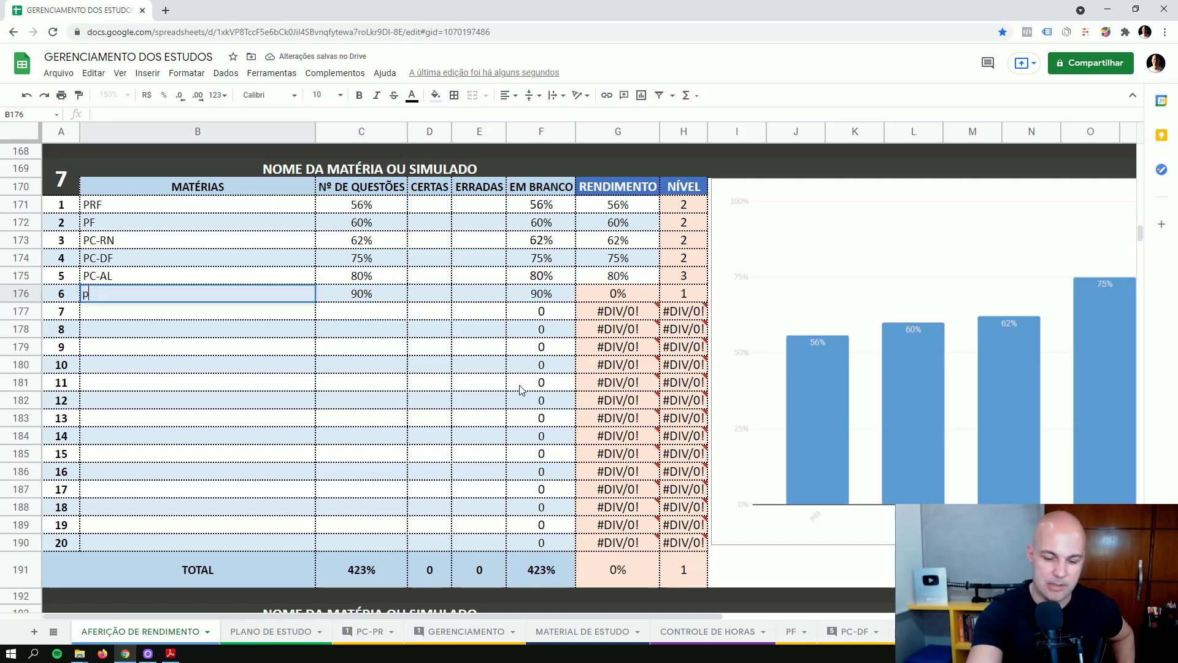
text(c)
key(BackSpace)
key(BackSpace)
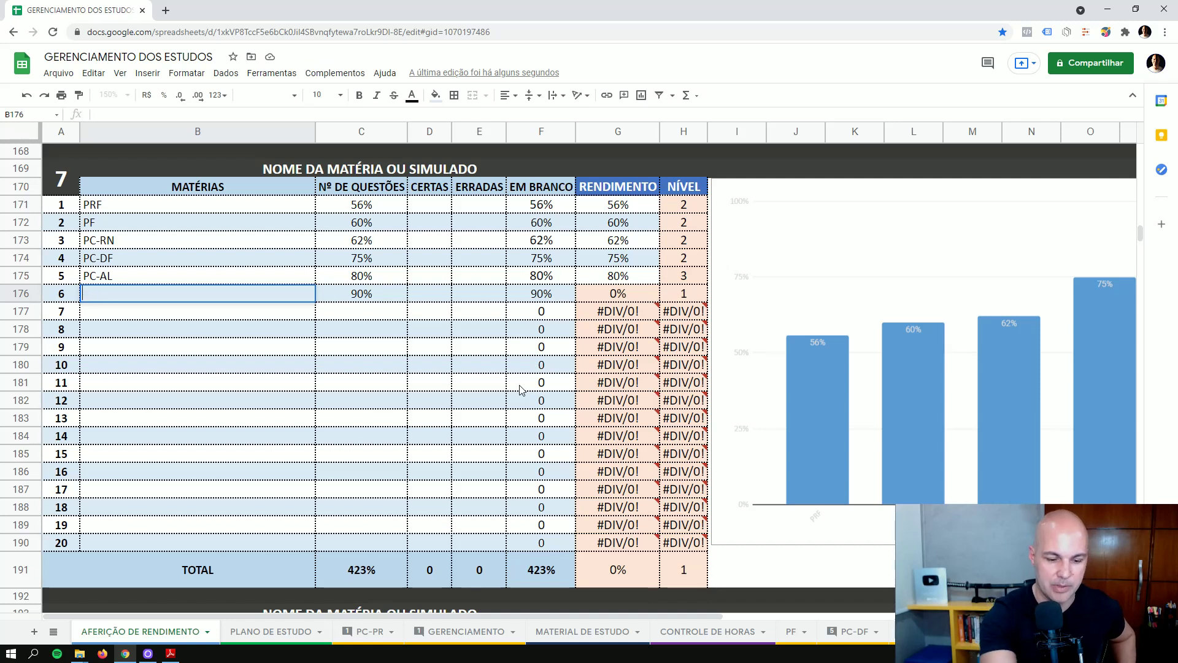
text(PC-)
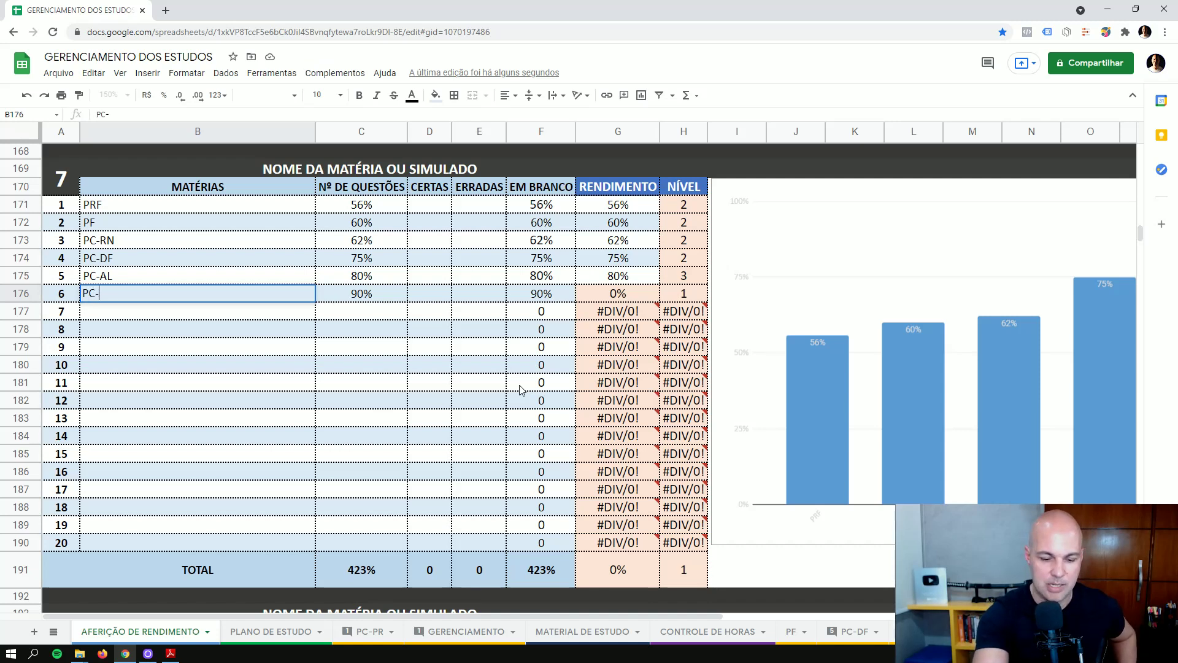
text(PR)
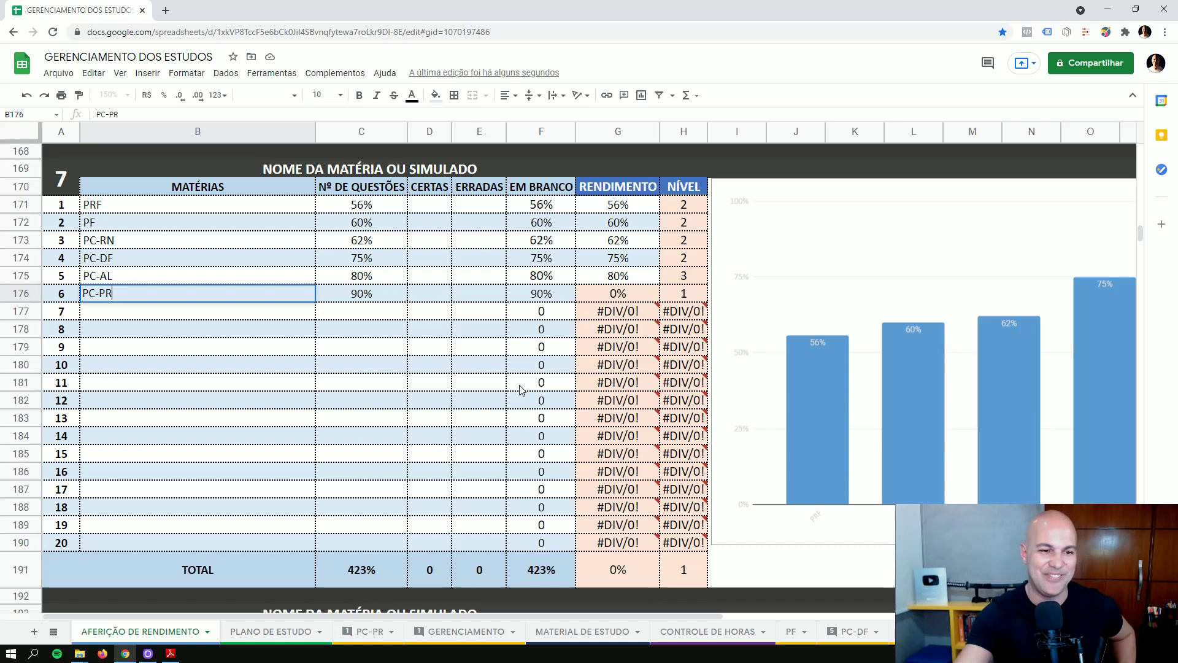
key(Return)
click(394, 298)
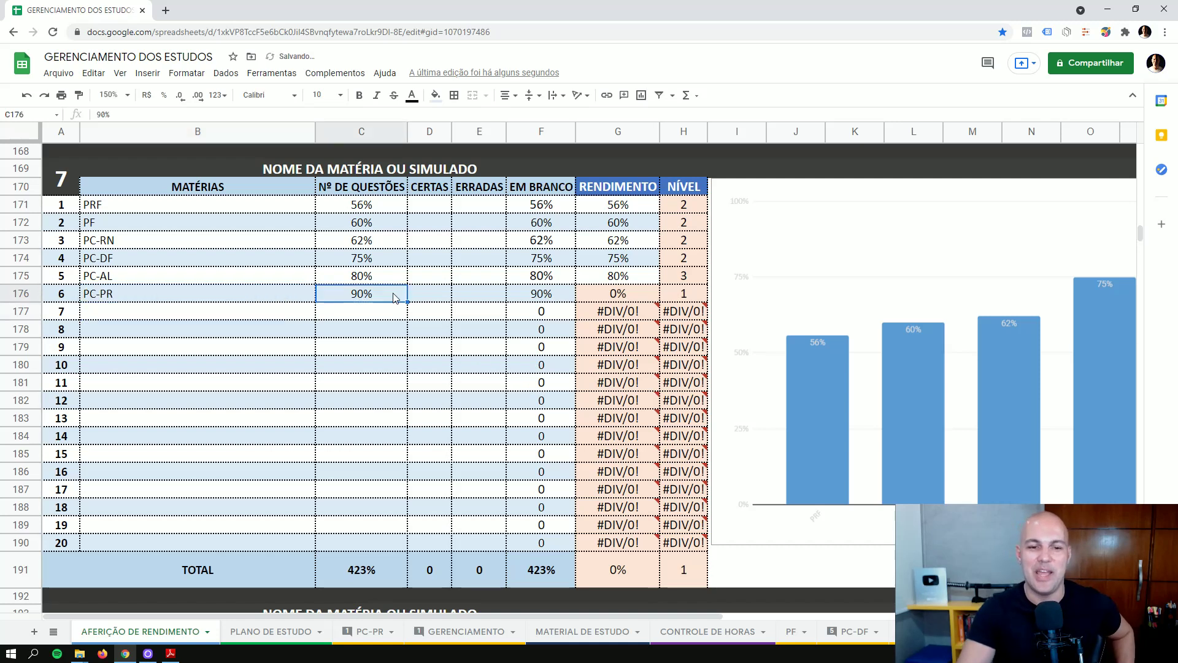
drag(397, 210, 395, 282)
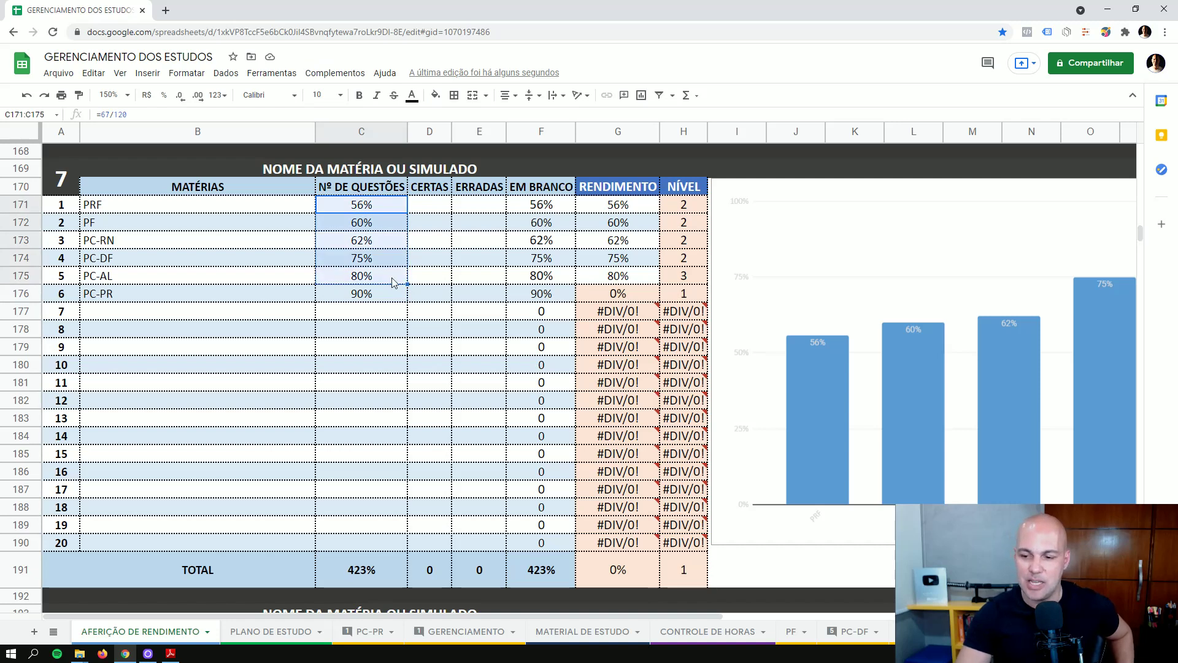
click(345, 334)
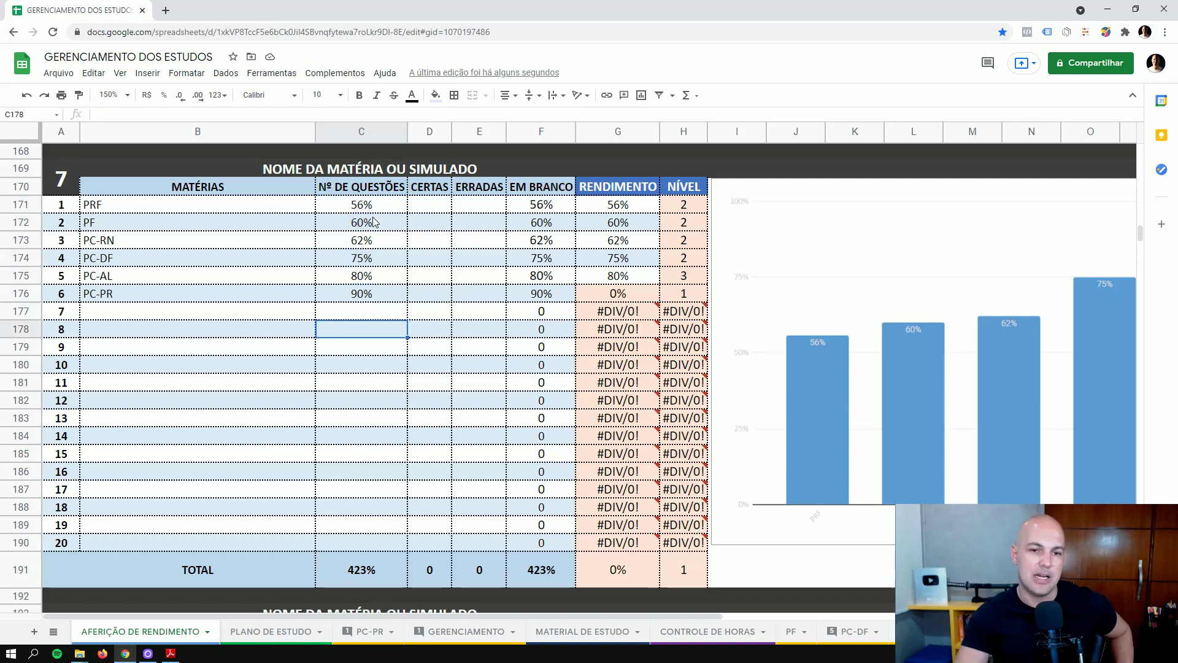
click(373, 292)
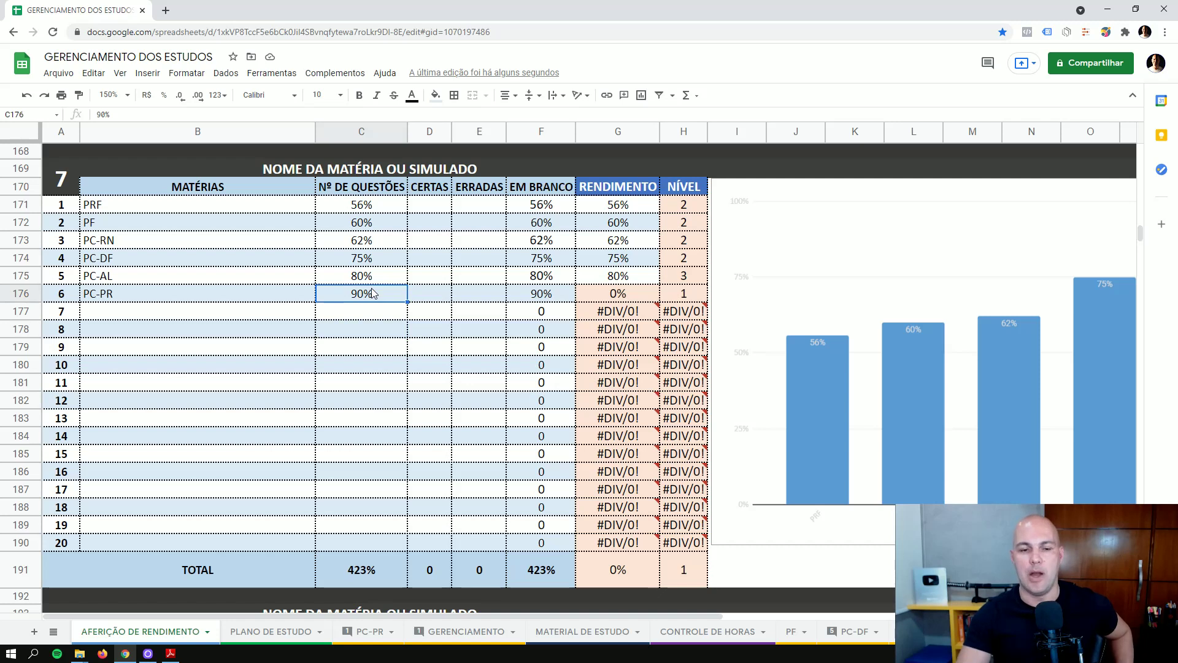
click(377, 313)
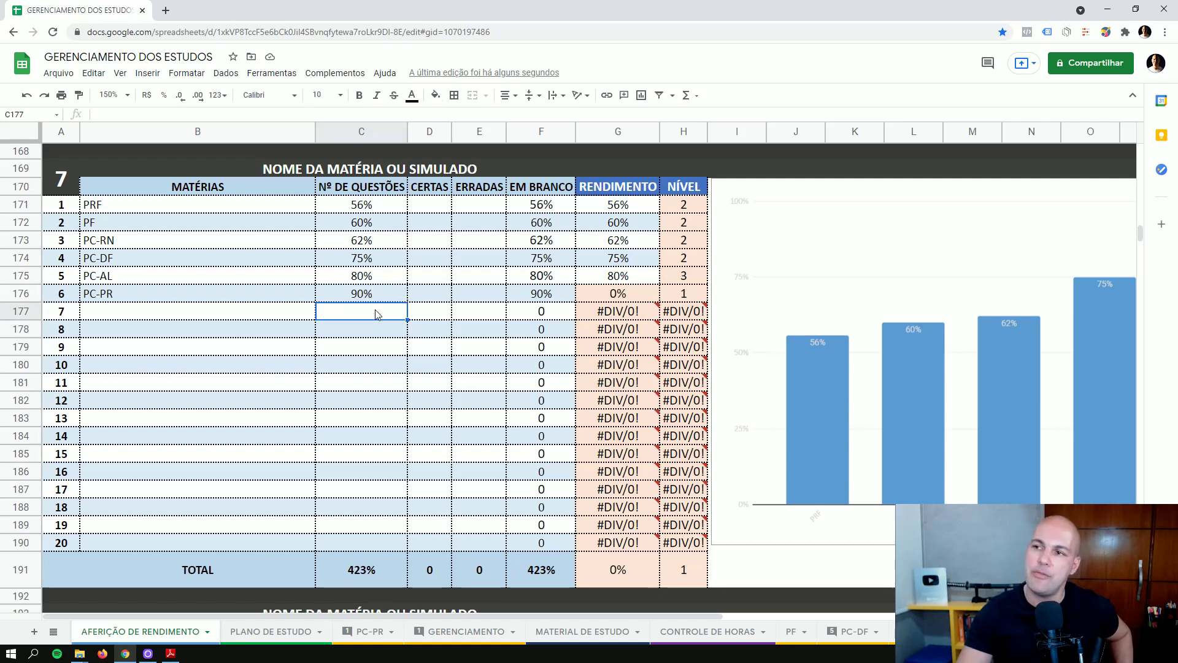